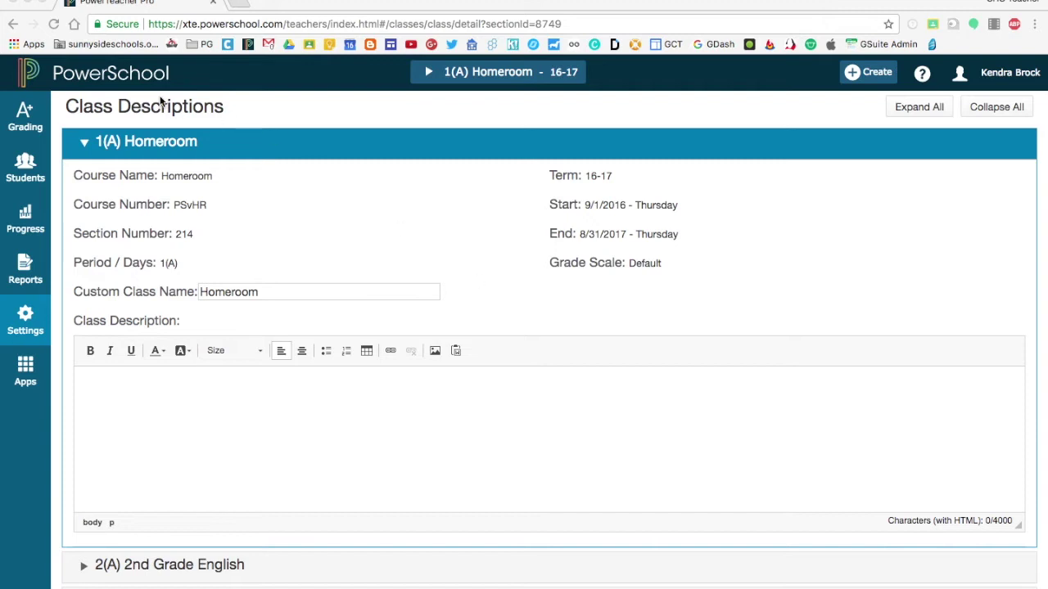
# Open the Class Descriptions page and collapse then re-expand the 1(A) Homeroom details.
pyautogui.click(24, 322)
pyautogui.click(156, 163)
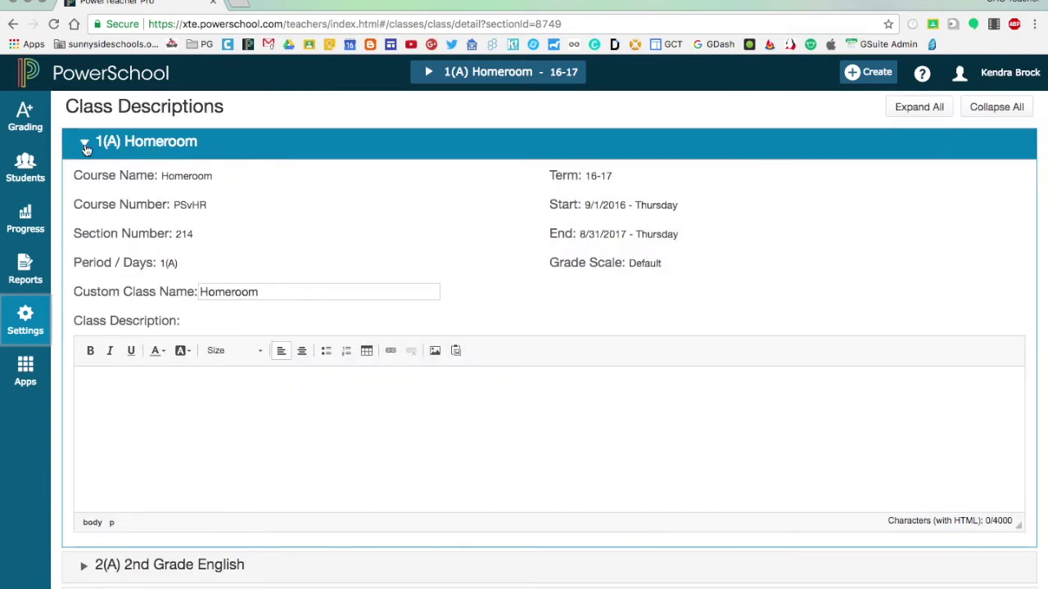
pyautogui.click(84, 143)
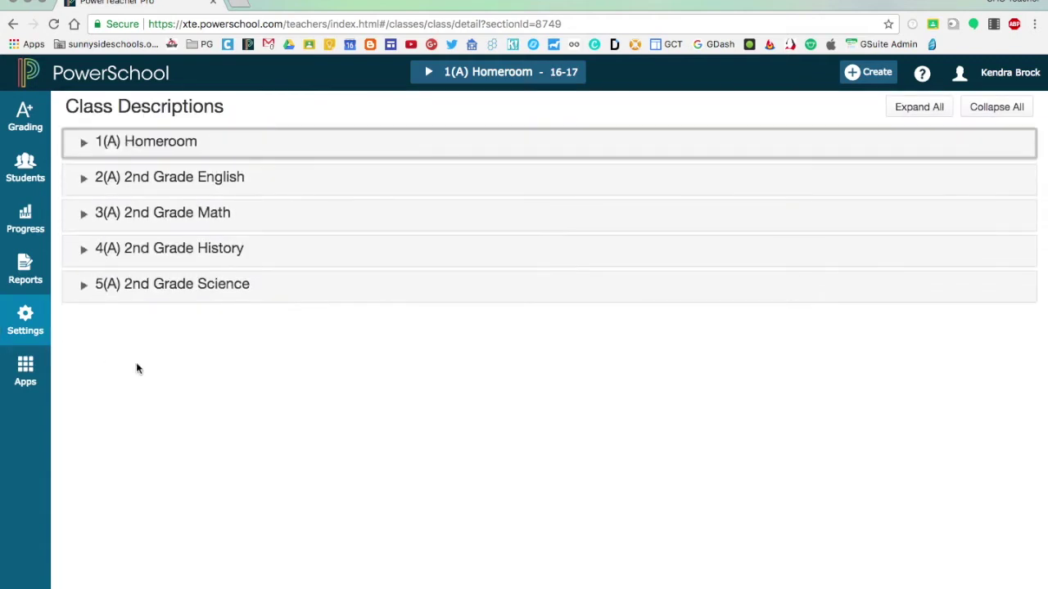
pyautogui.click(83, 144)
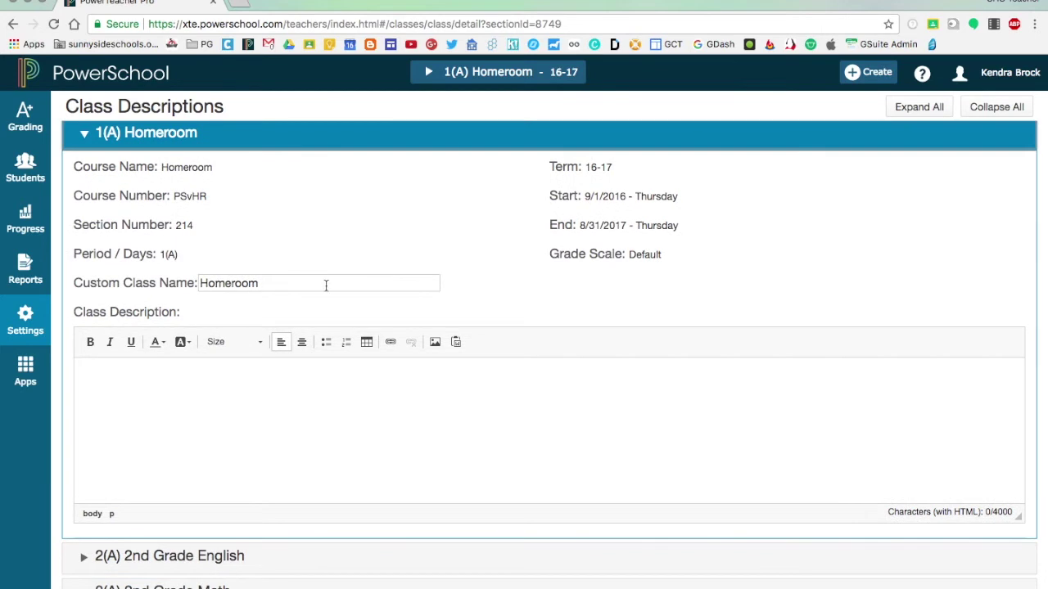
# Look over the empty Homeroom description editor, then bring up the Settings setup list.
pyautogui.scroll(-2, 326, 286)
pyautogui.scroll(-3, 274, 413)
pyautogui.scroll(2, 274, 413)
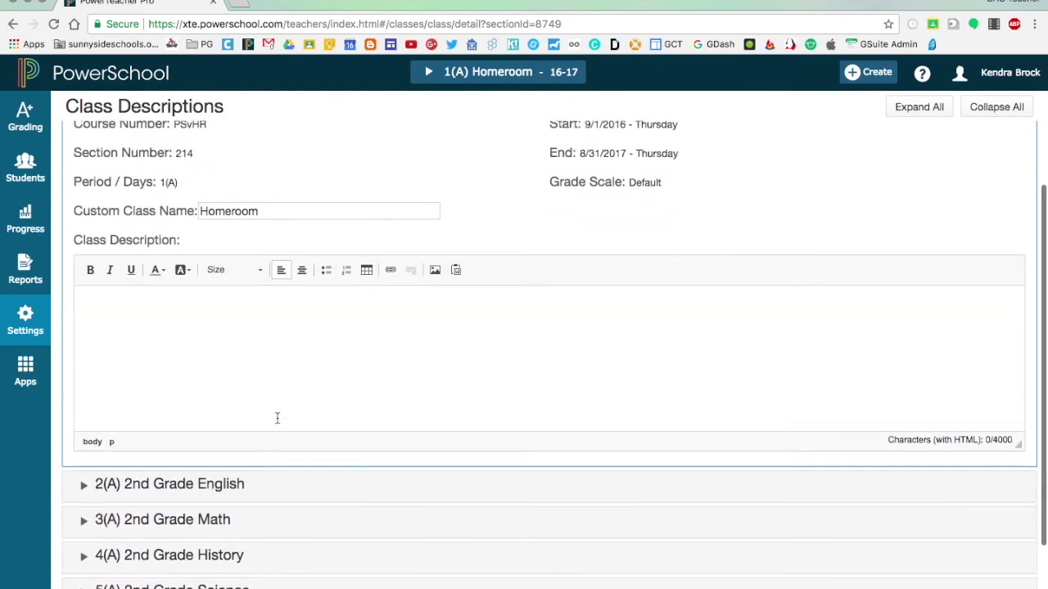
pyautogui.click(263, 401)
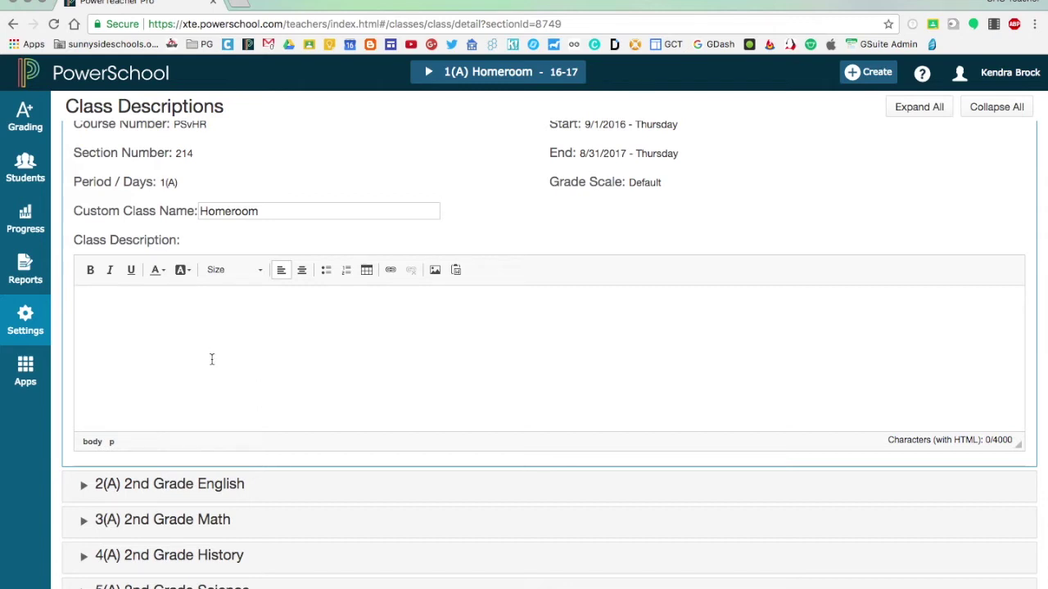
pyautogui.click(20, 323)
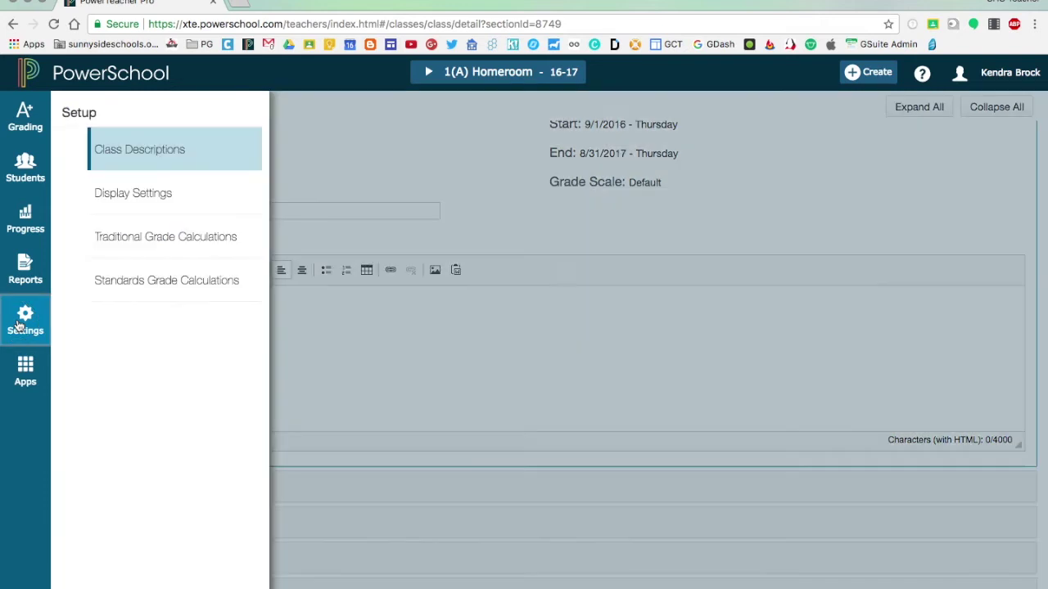
# Go to Display Settings, discarding description changes, keeping class names sorted by Period / Day.
pyautogui.click(150, 194)
pyautogui.click(500, 194)
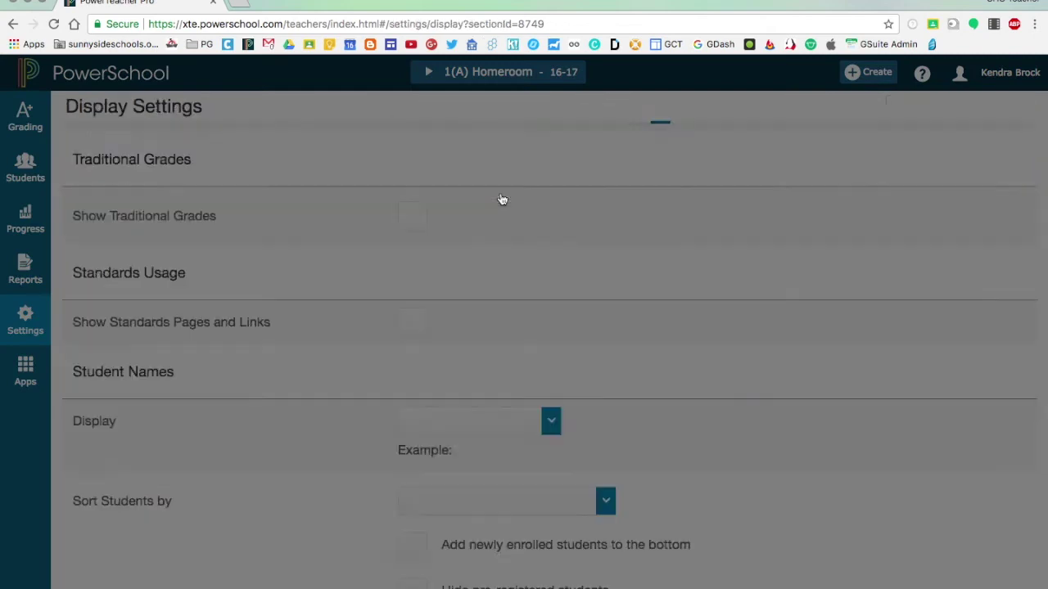
pyautogui.scroll(2, 616, 327)
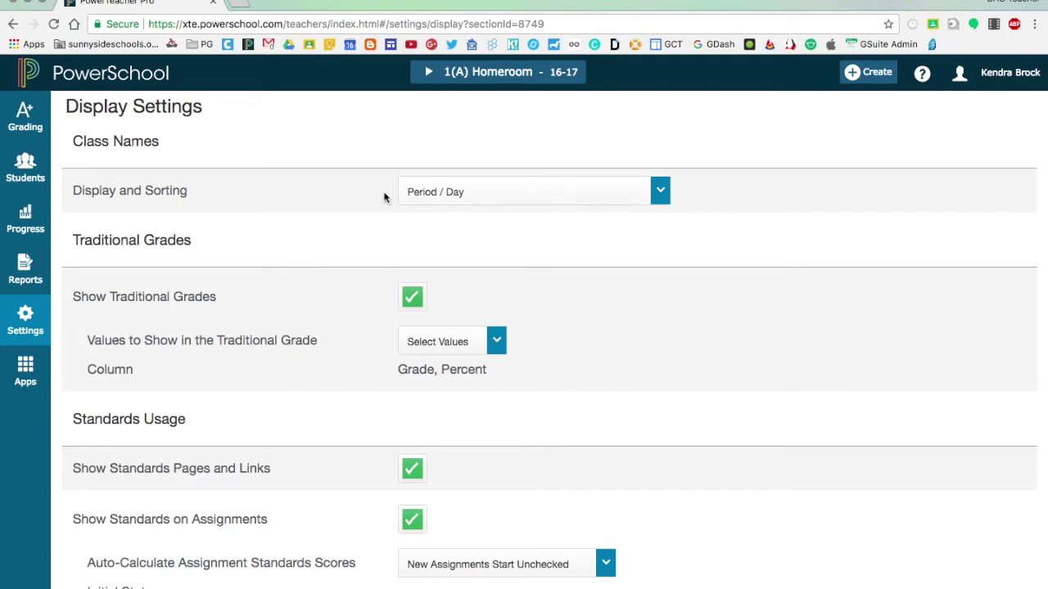
pyautogui.click(587, 193)
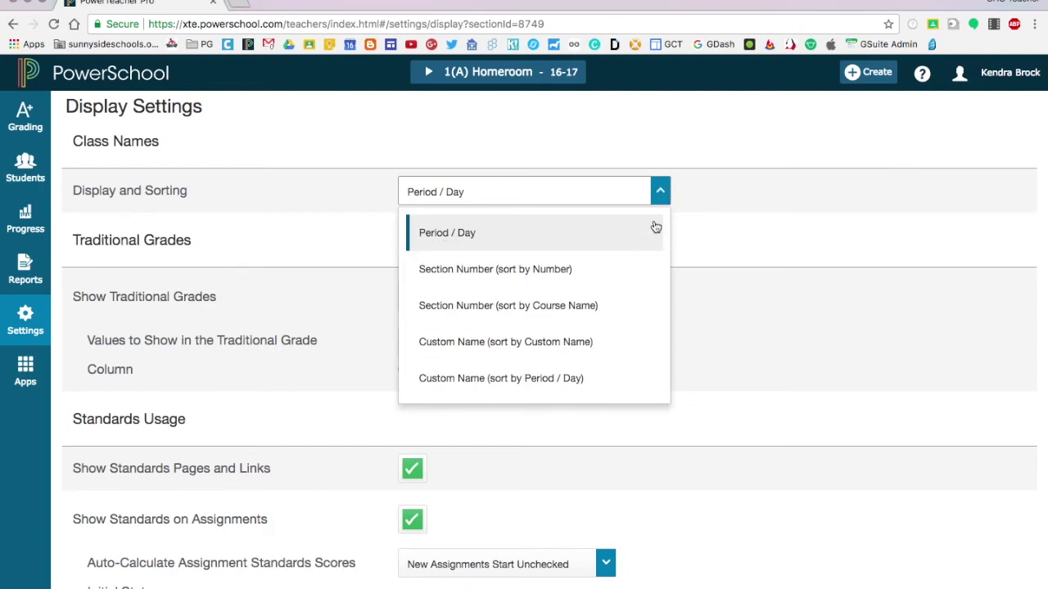
pyautogui.click(658, 197)
pyautogui.scroll(-2, 315, 304)
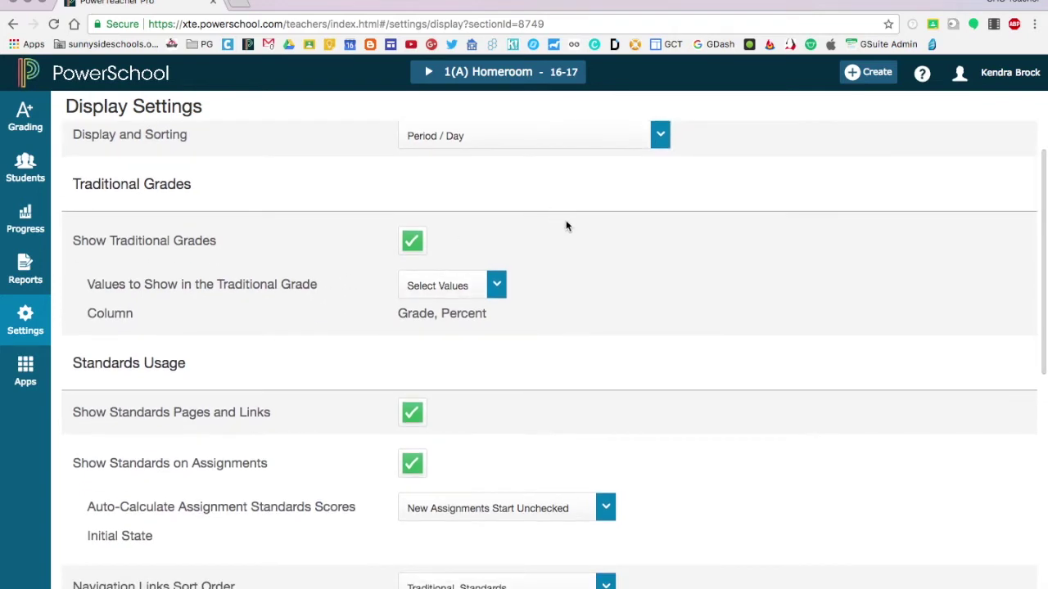
# Toggle Traditional Grades, Standards Pages and Links, and Standards on Assignments off and on, leaving all checked.
pyautogui.click(416, 245)
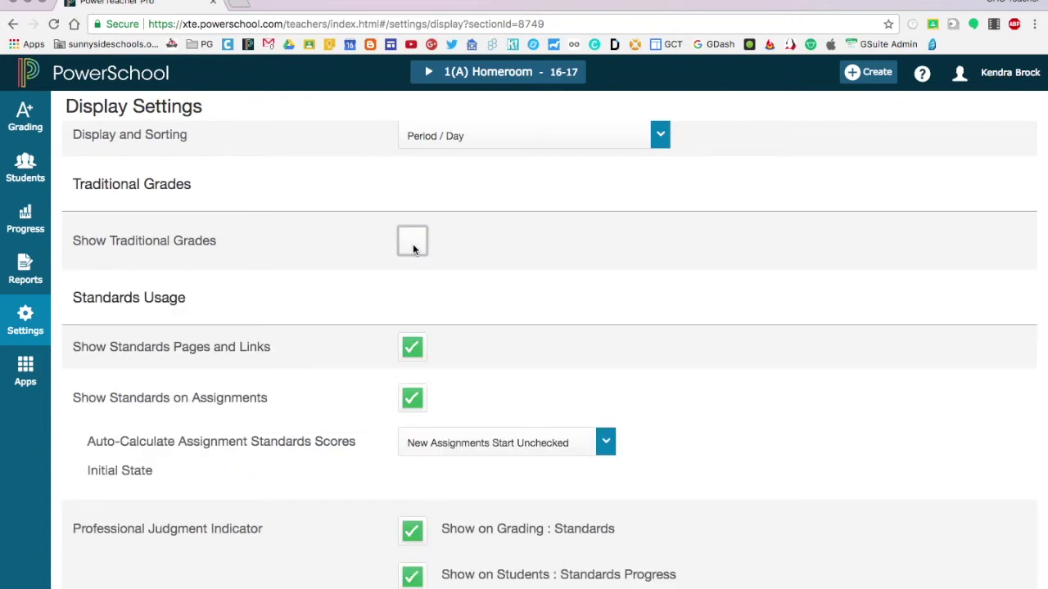
pyautogui.click(413, 244)
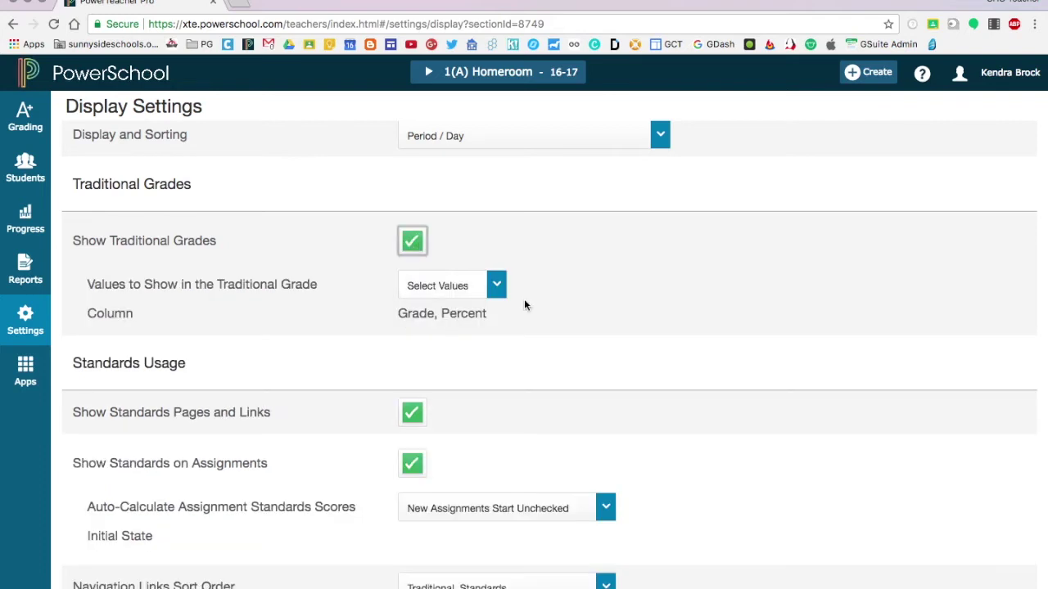
pyautogui.scroll(-1, 555, 340)
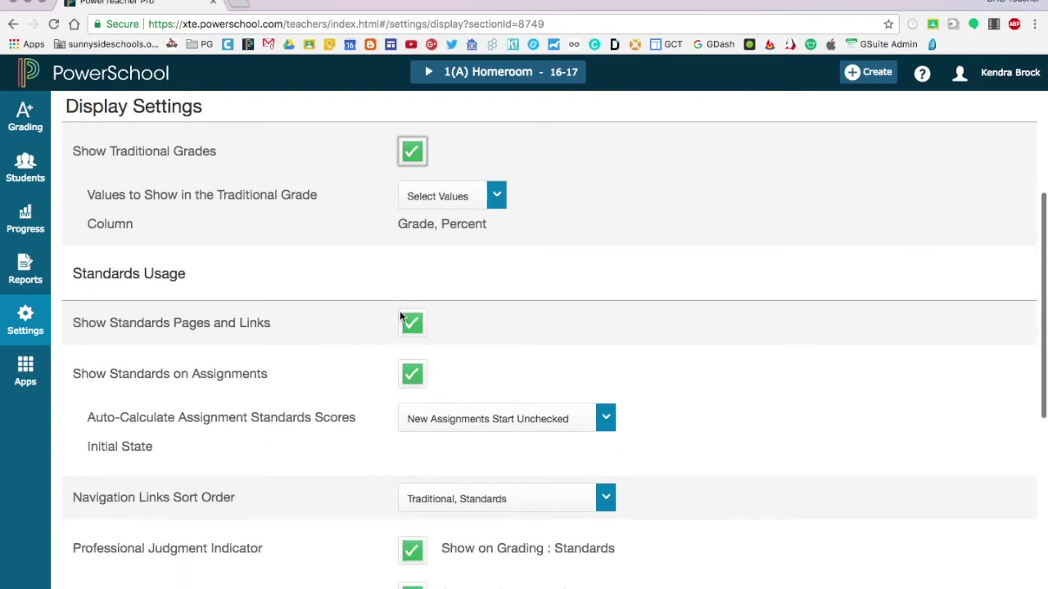
pyautogui.click(411, 376)
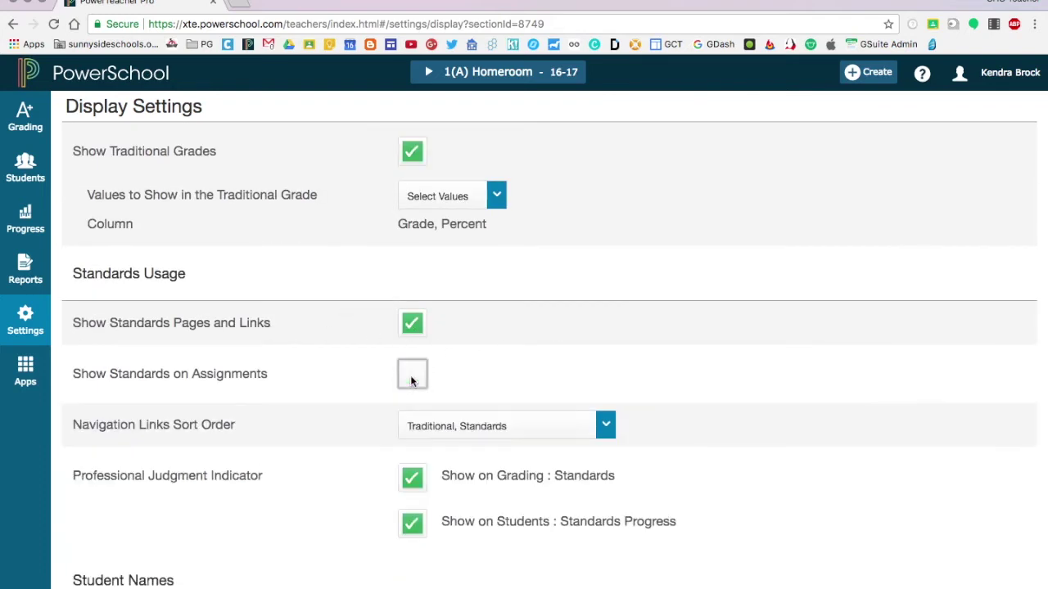
pyautogui.click(410, 325)
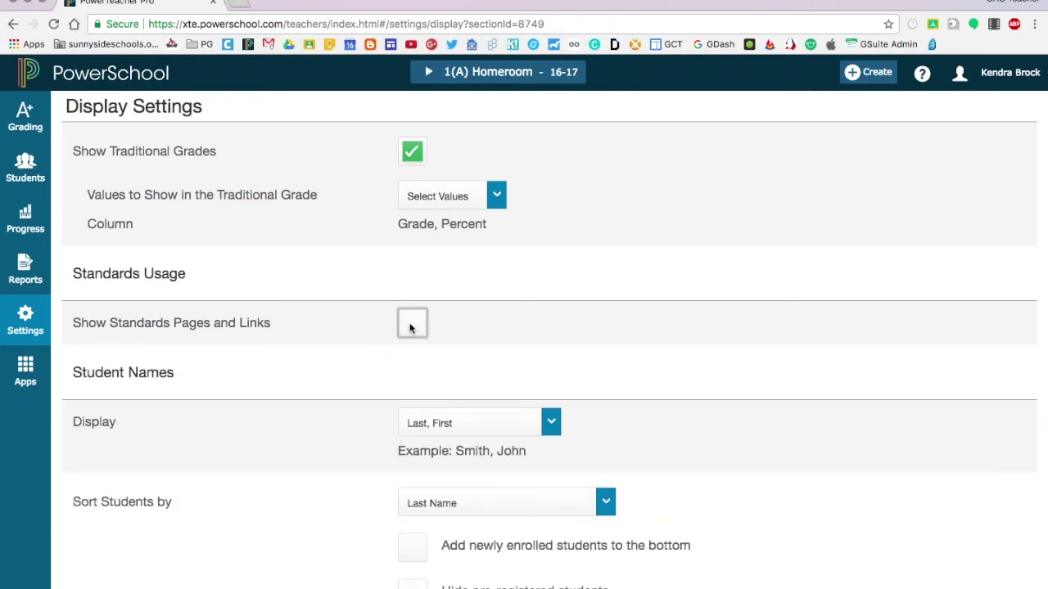
pyautogui.click(411, 324)
pyautogui.scroll(-1, 541, 356)
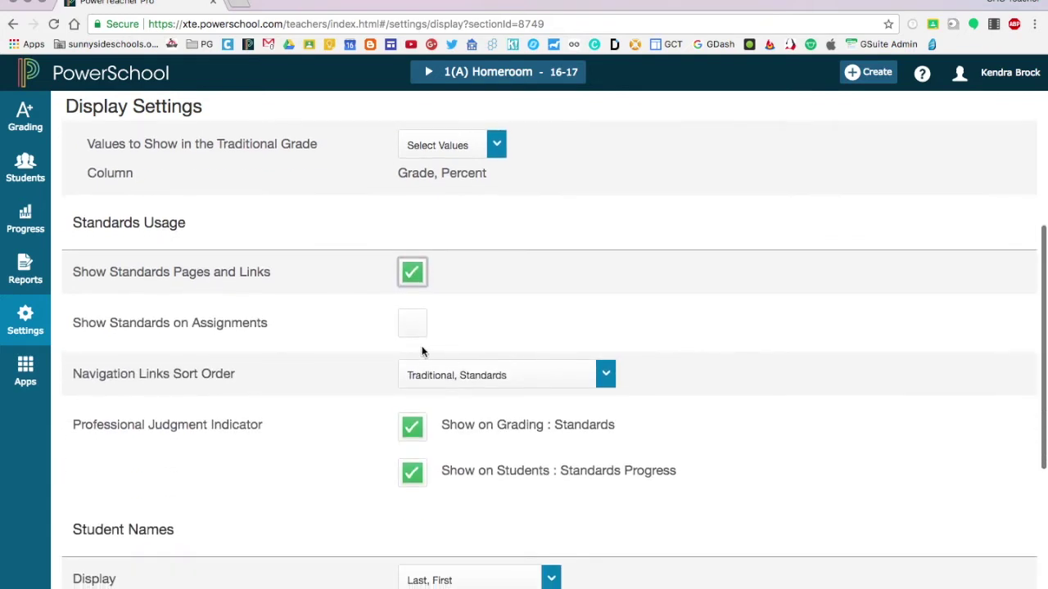
pyautogui.click(412, 322)
pyautogui.scroll(-3, 505, 346)
pyautogui.scroll(-1, 505, 341)
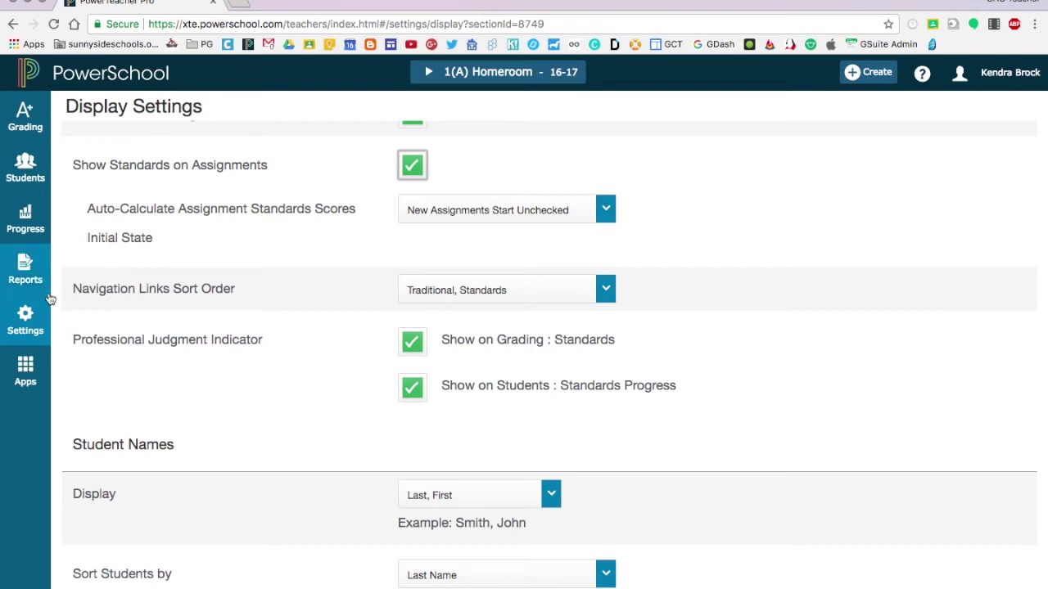
pyautogui.scroll(-3, 420, 349)
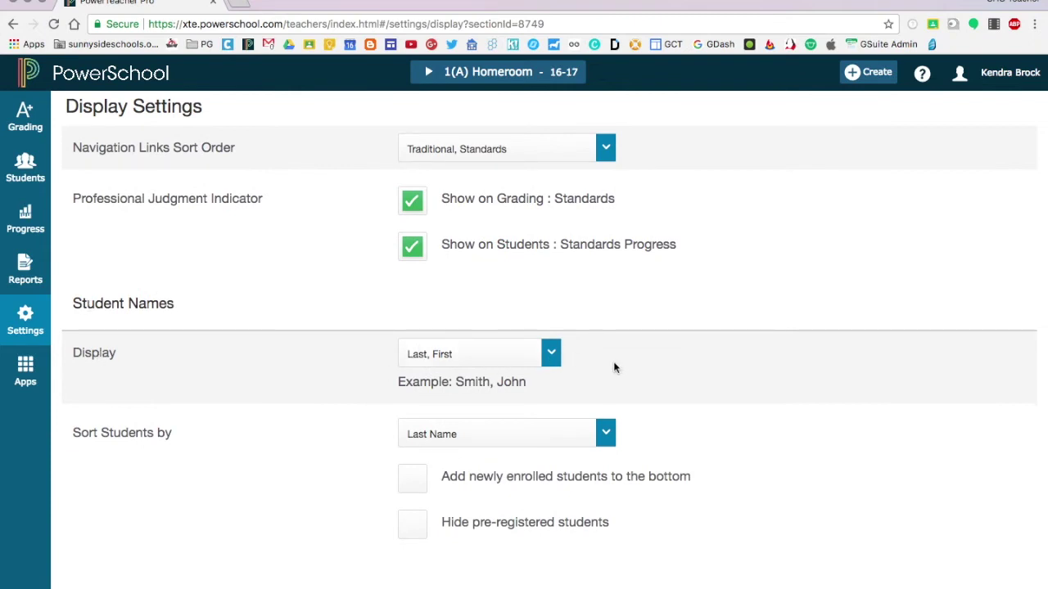
# Open the Traditional Grade Calculations page from the Settings list.
pyautogui.click(27, 324)
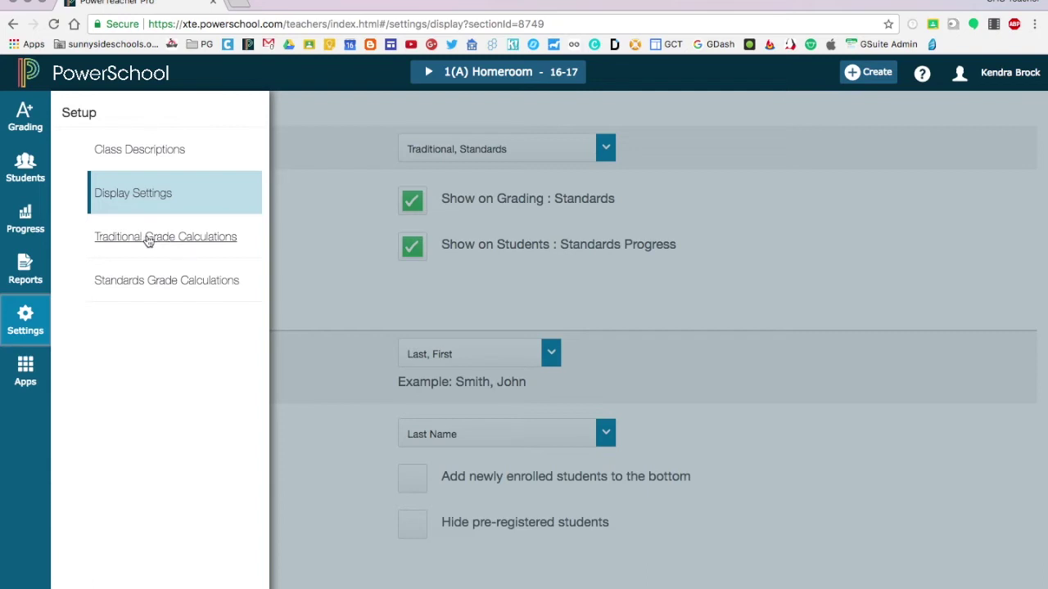
pyautogui.click(148, 239)
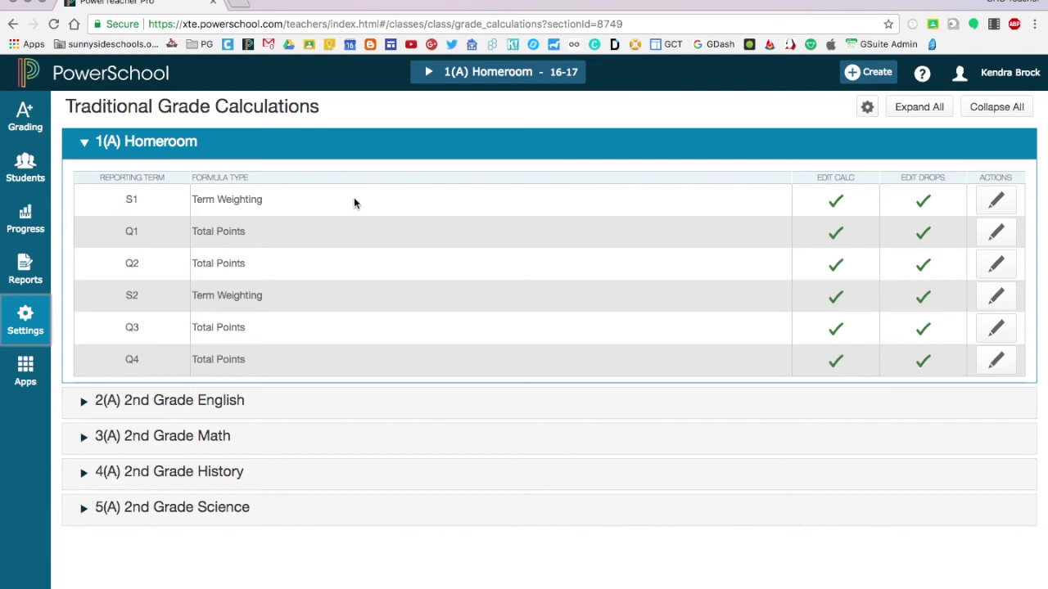
# Edit the S1 formula, switch the first row to Category Weighting, and remove the Q2 row.
pyautogui.click(994, 200)
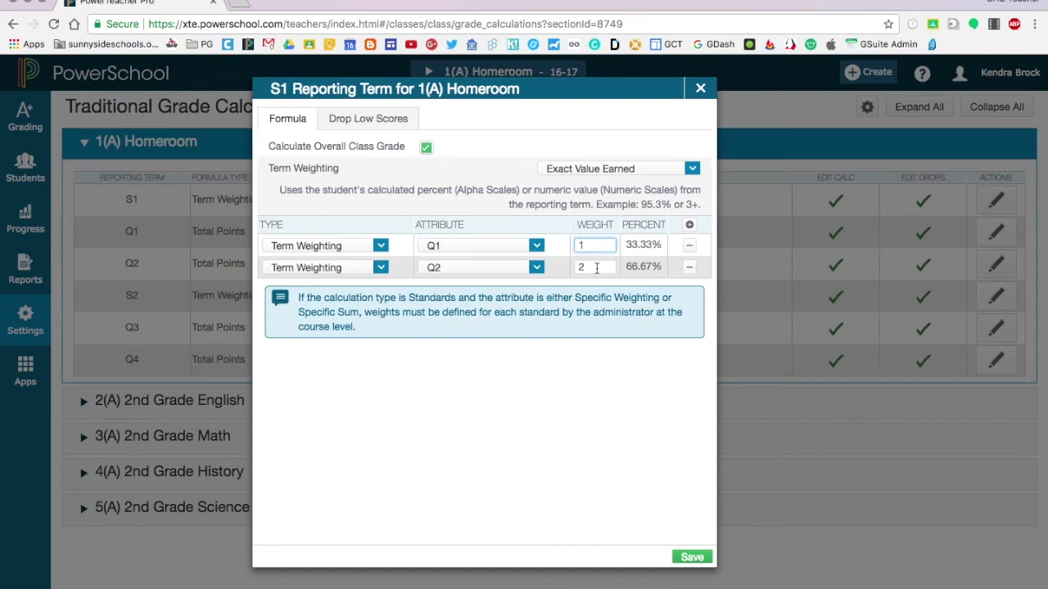
pyautogui.click(596, 267)
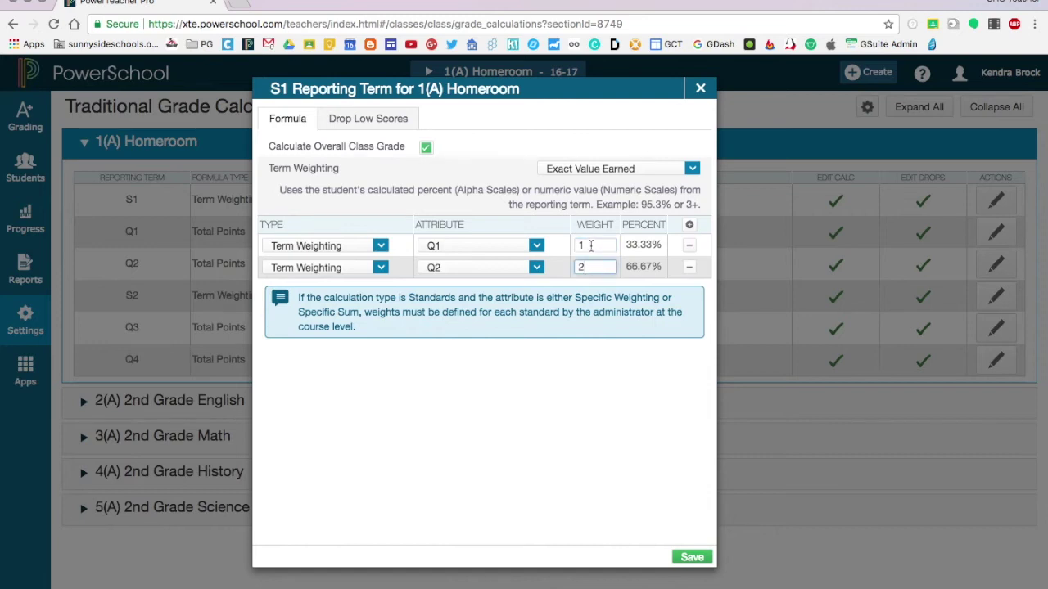
pyautogui.click(591, 245)
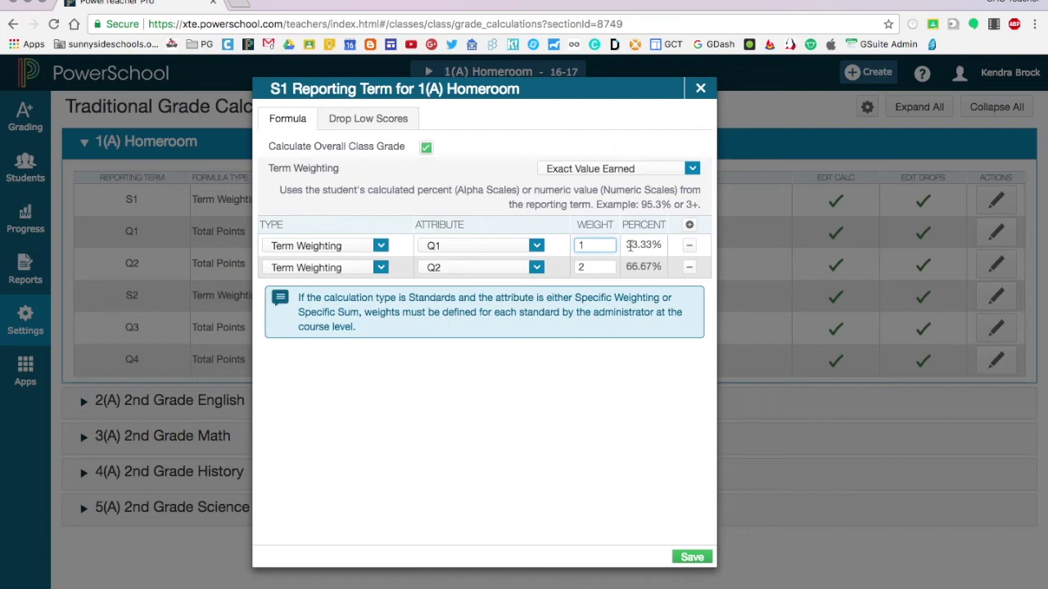
pyautogui.click(586, 267)
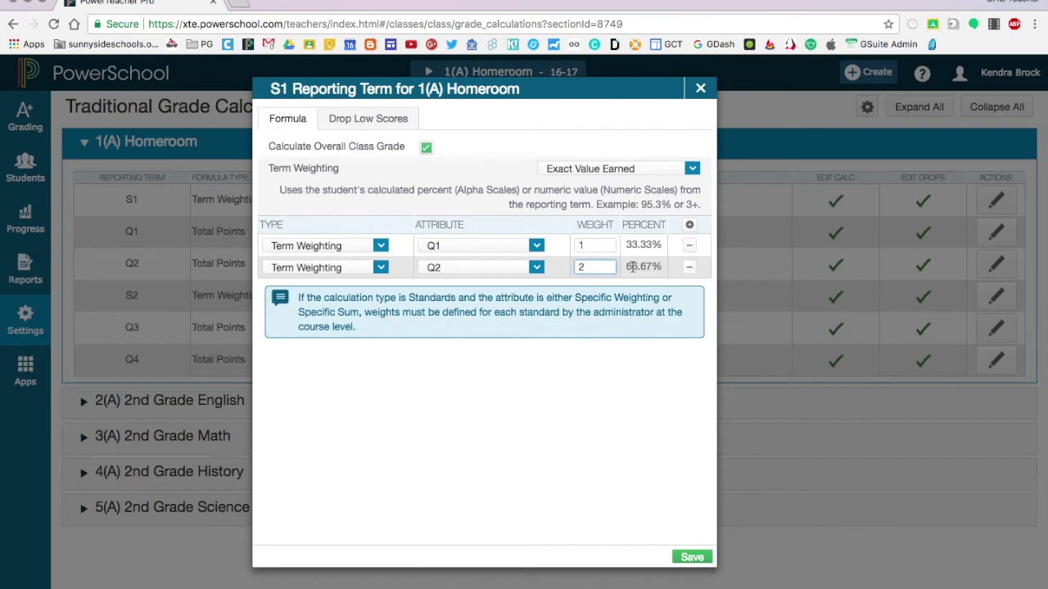
pyautogui.click(381, 247)
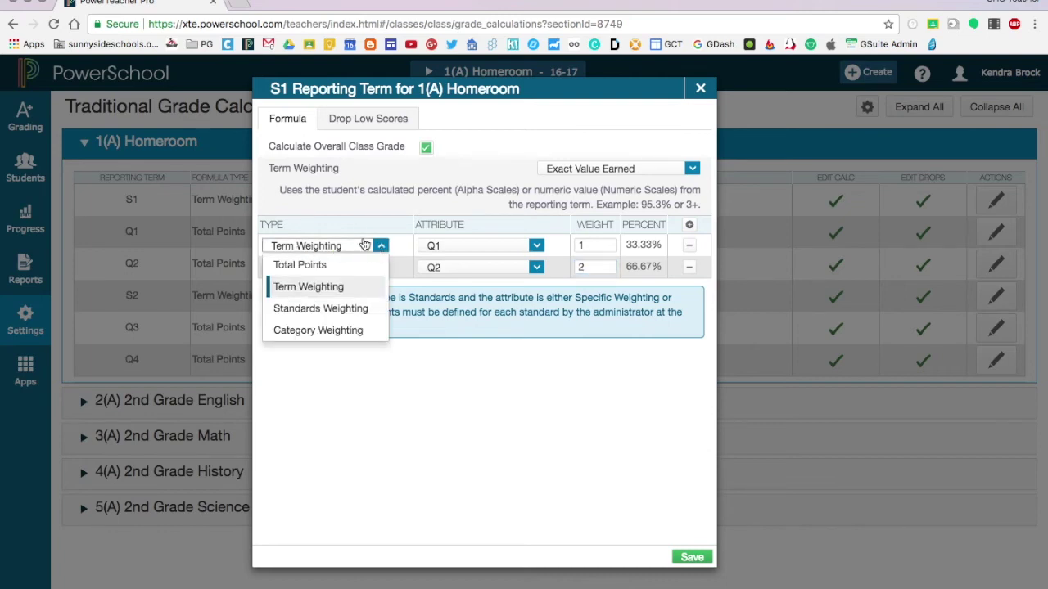
pyautogui.click(339, 332)
pyautogui.click(689, 267)
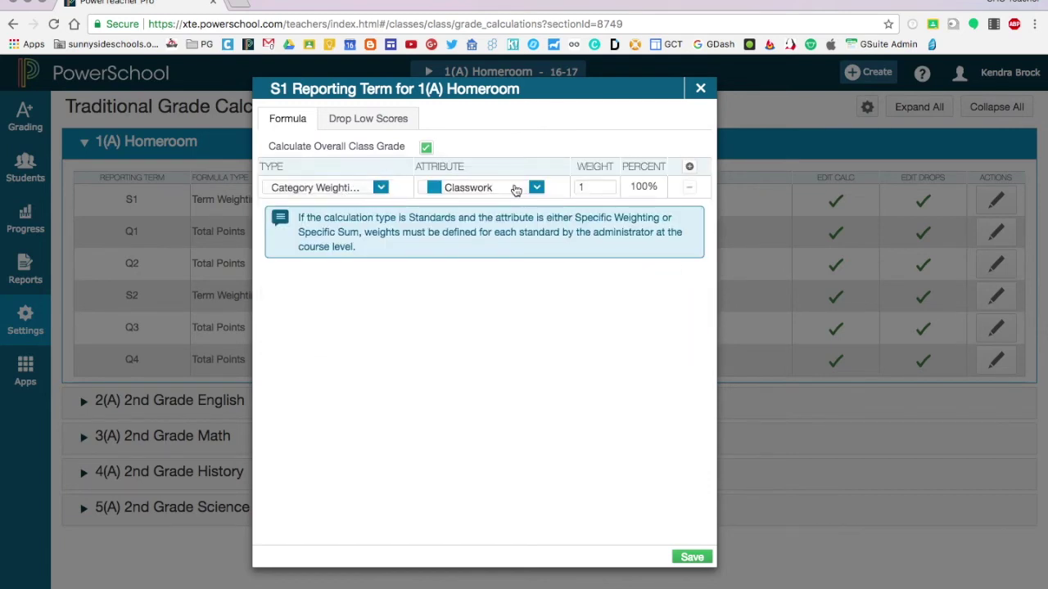
# Add Category Weighting rows for Project and Quiz.
pyautogui.click(689, 166)
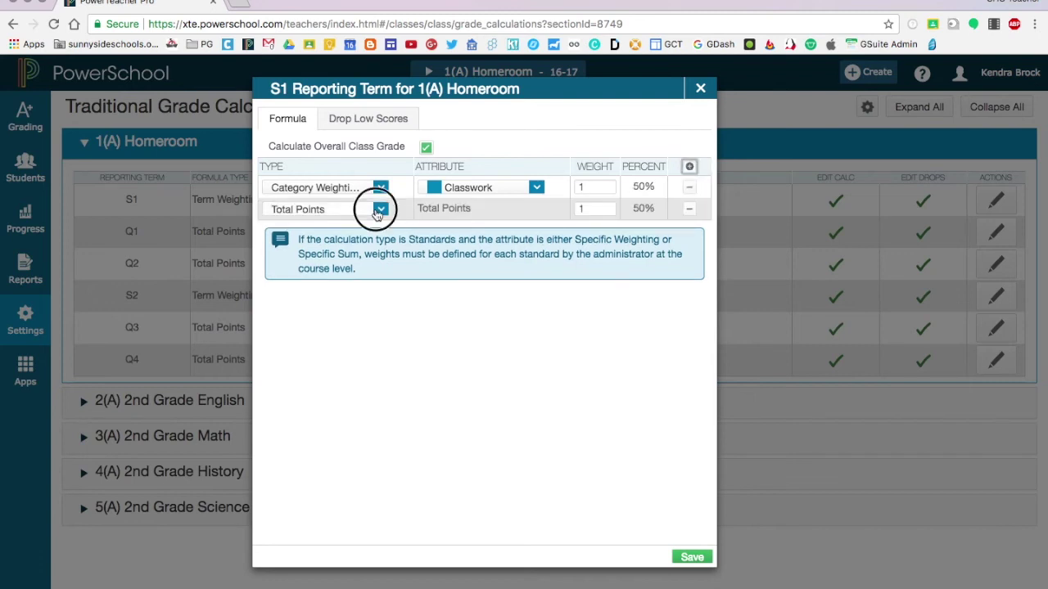
pyautogui.click(380, 208)
pyautogui.click(340, 298)
pyautogui.click(689, 166)
pyautogui.click(380, 230)
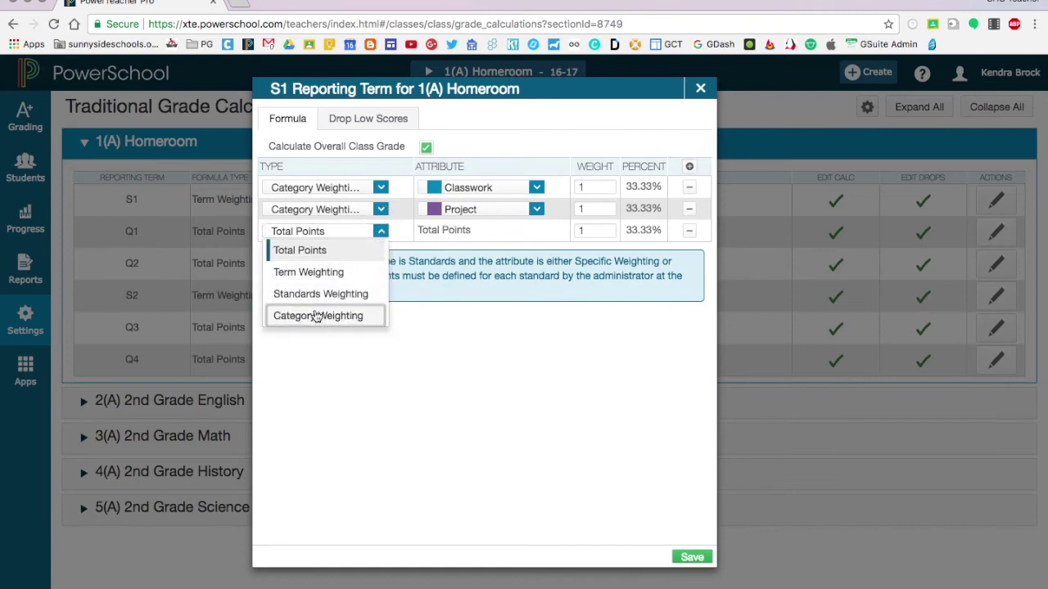
pyautogui.click(316, 314)
# Add Category Weighting rows for Test and Group Project, plus a sixth category row.
pyautogui.click(689, 167)
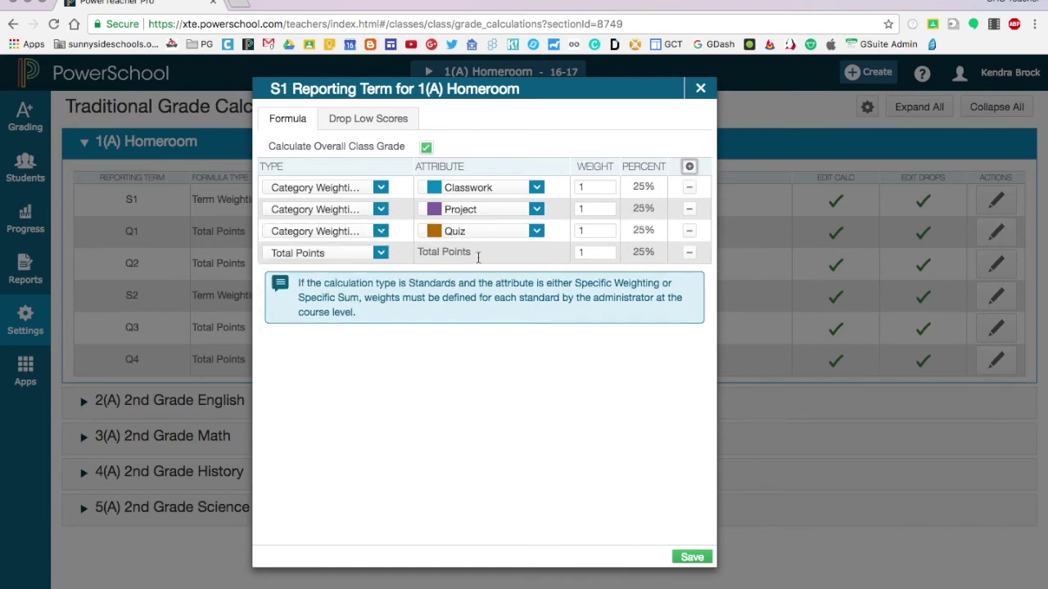
pyautogui.click(327, 256)
pyautogui.click(317, 338)
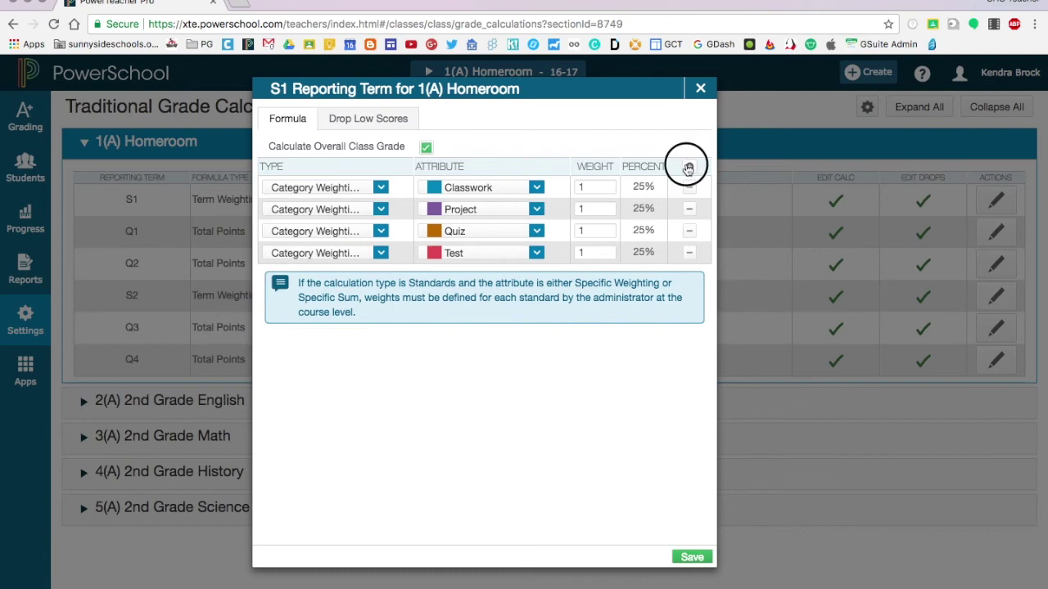
pyautogui.click(688, 168)
pyautogui.click(381, 274)
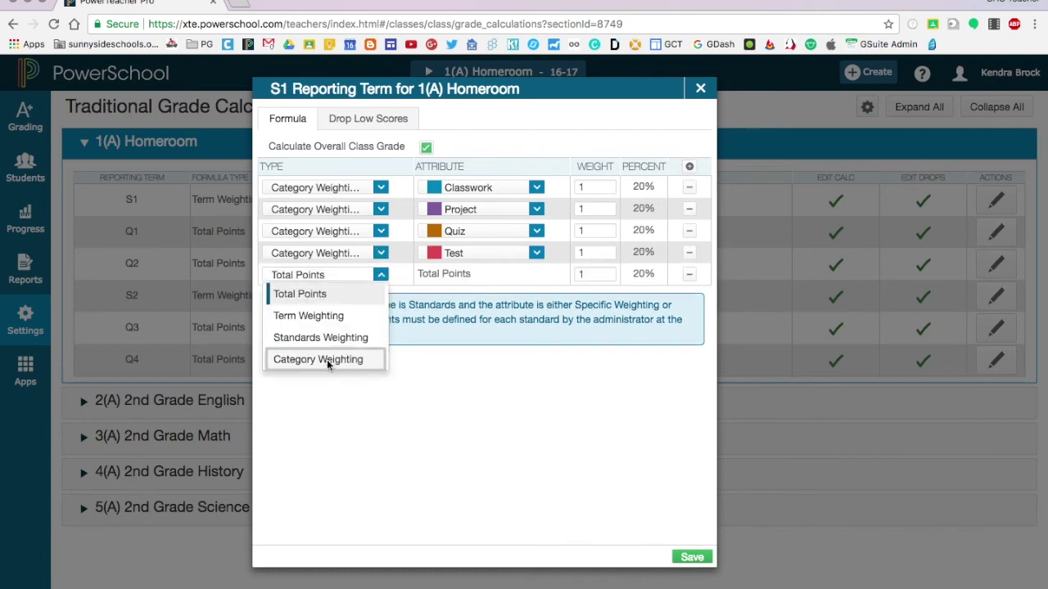
pyautogui.click(327, 362)
pyautogui.click(688, 166)
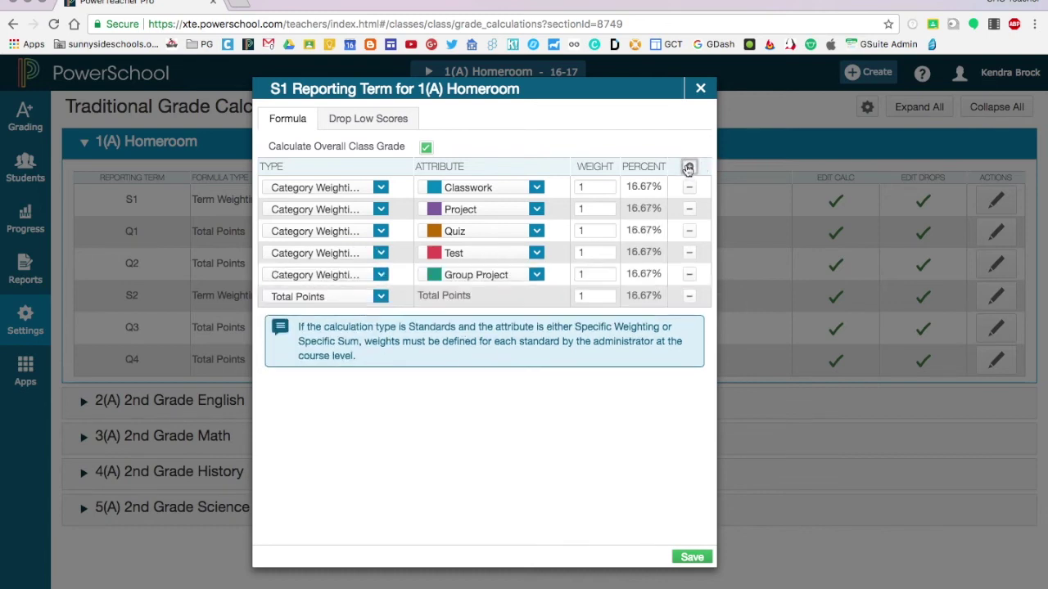
pyautogui.click(326, 298)
pyautogui.click(321, 382)
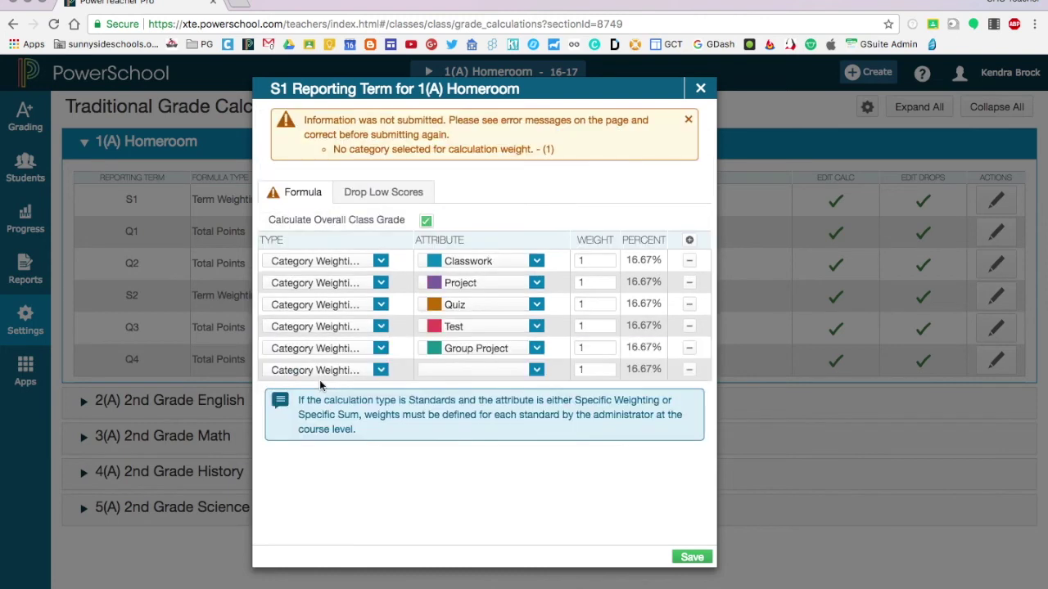
# Remove the empty sixth row and set Quiz weight 2, Test weight 5 (10/10/20/50/10%).
pyautogui.click(689, 369)
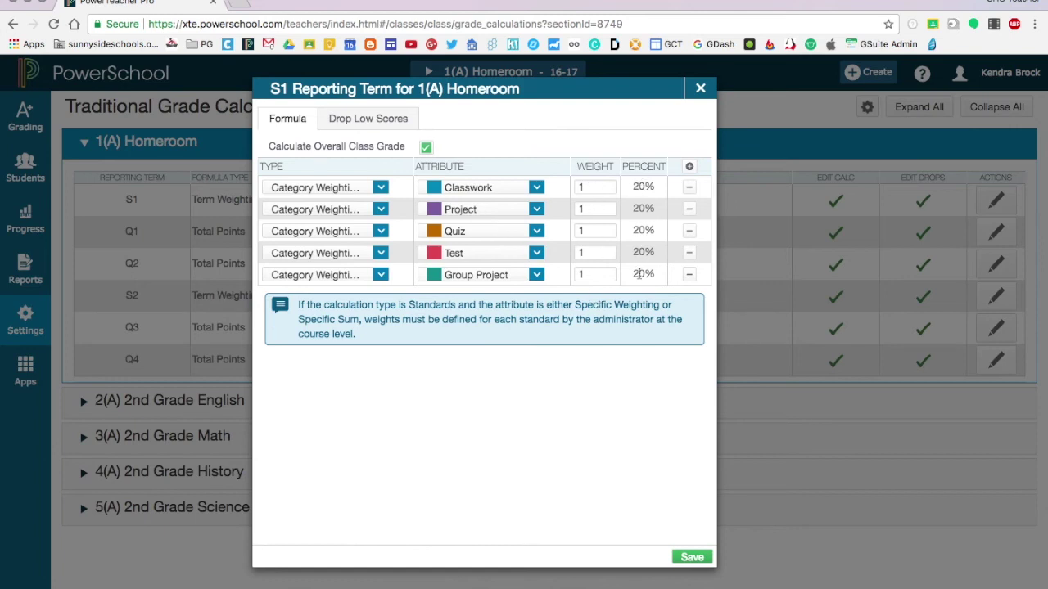
pyautogui.click(589, 231)
pyautogui.press('BackSpace')
pyautogui.click(596, 254)
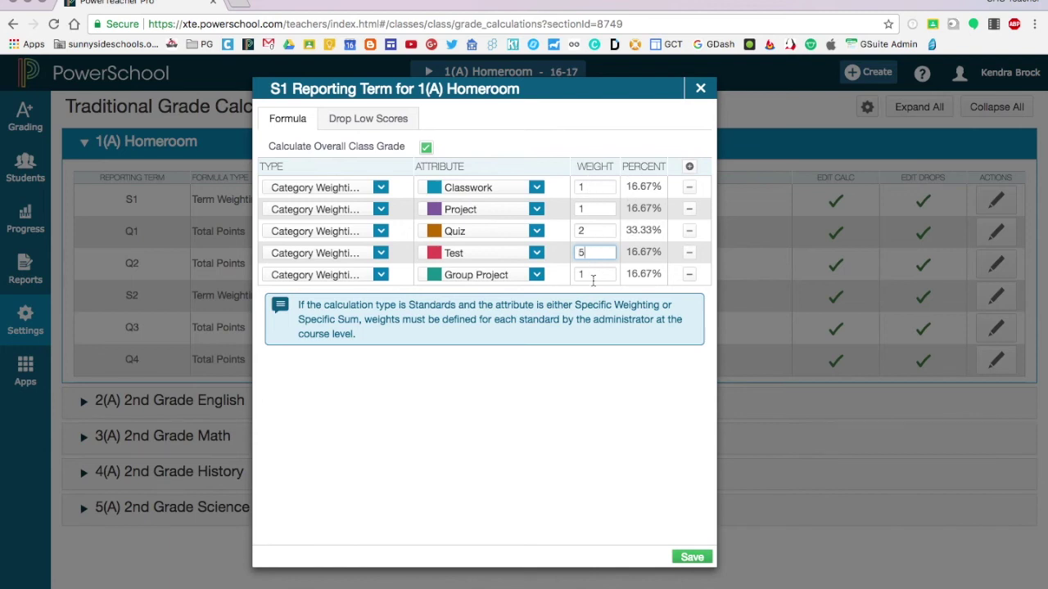
pyautogui.write('5')
pyautogui.click(593, 275)
pyautogui.click(594, 426)
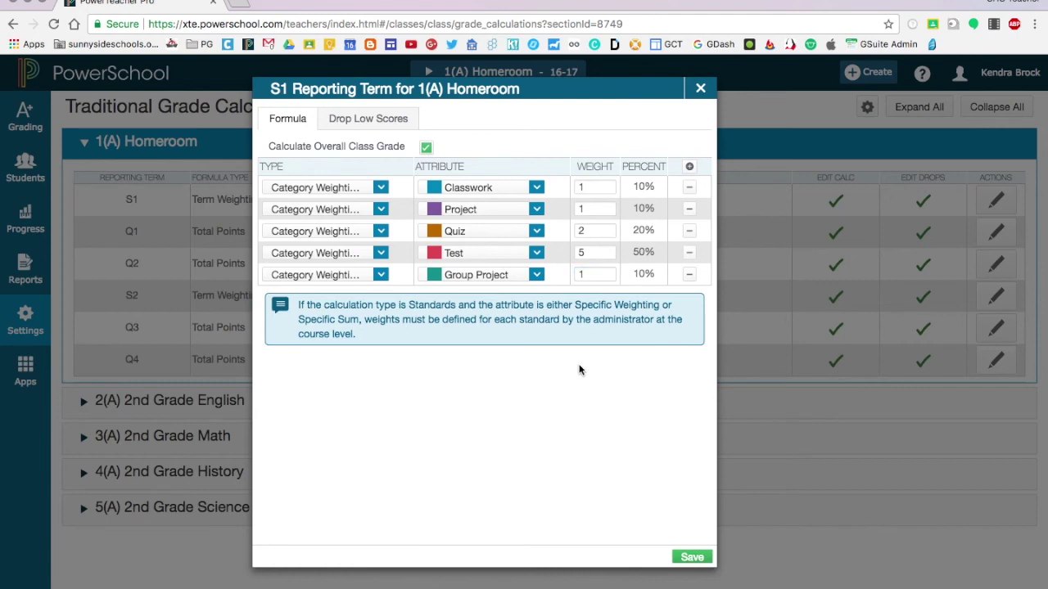
# Remove the Project, Quiz, Test and Group Project rows, leaving only Classwork.
pyautogui.click(689, 208)
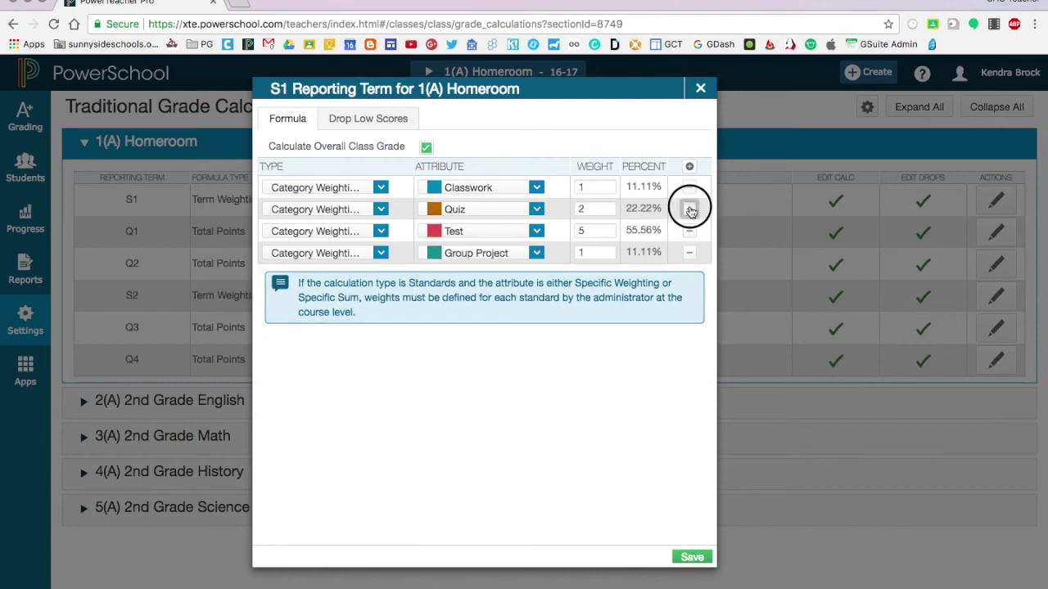
pyautogui.click(689, 209)
pyautogui.click(689, 209)
pyautogui.click(689, 209)
# Try Total Points and then Standards Weighting with Mean as the S1 calculation type.
pyautogui.click(380, 191)
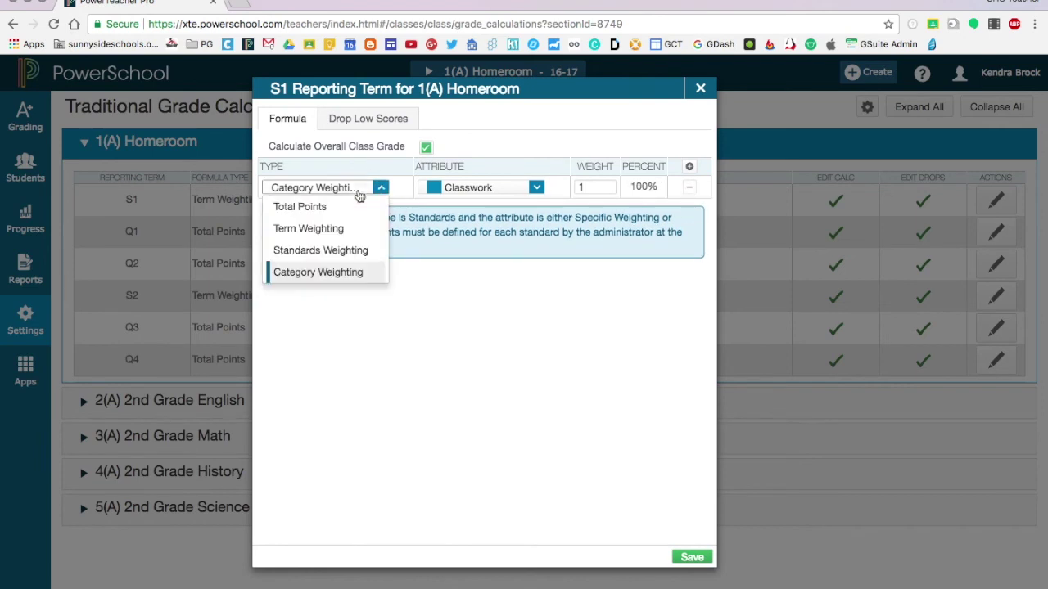
pyautogui.click(313, 206)
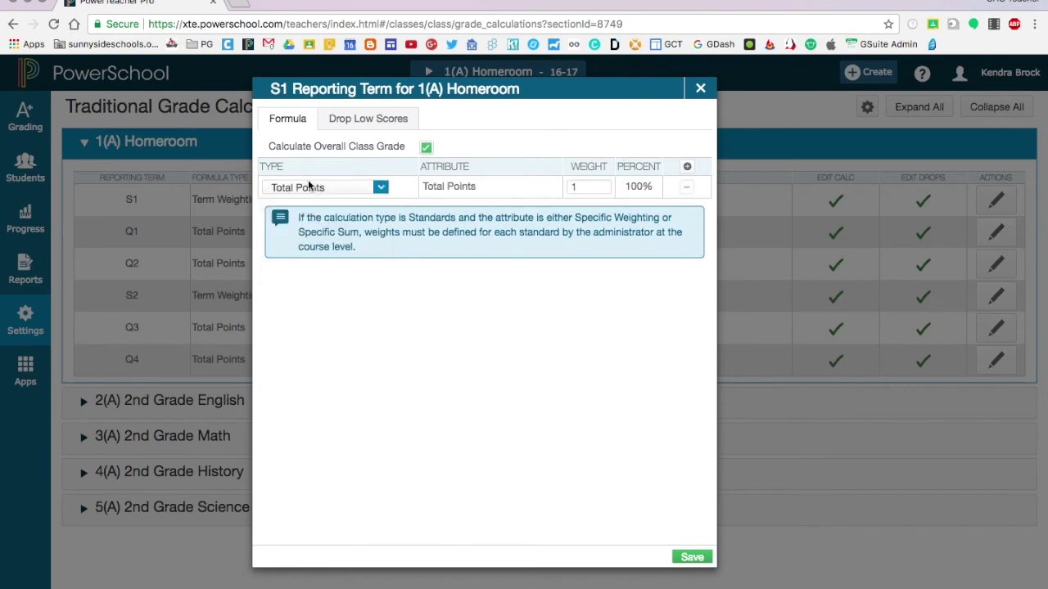
pyautogui.click(307, 188)
pyautogui.click(512, 318)
pyautogui.click(380, 196)
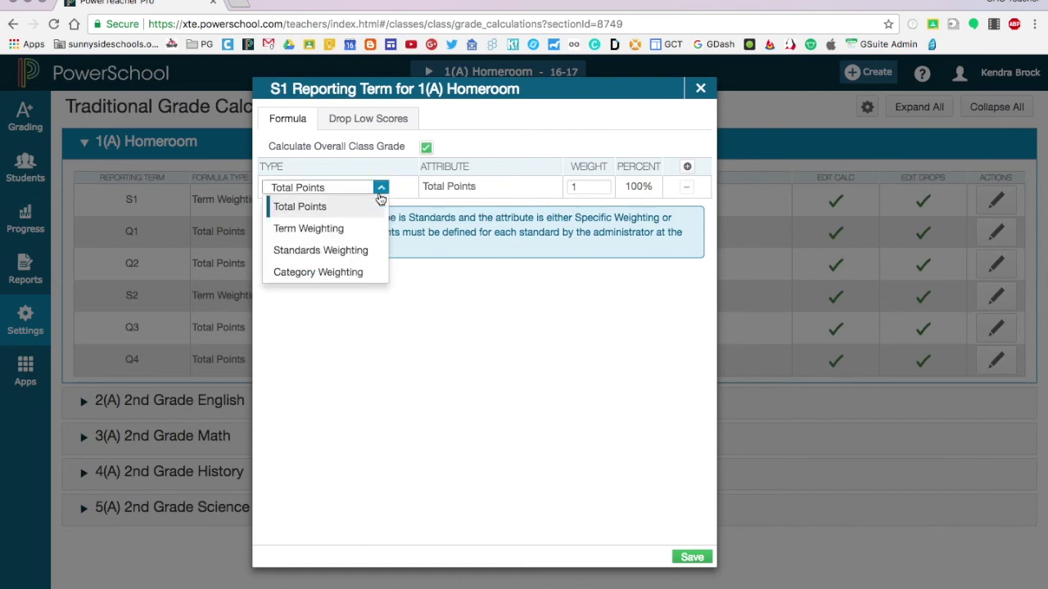
pyautogui.click(352, 250)
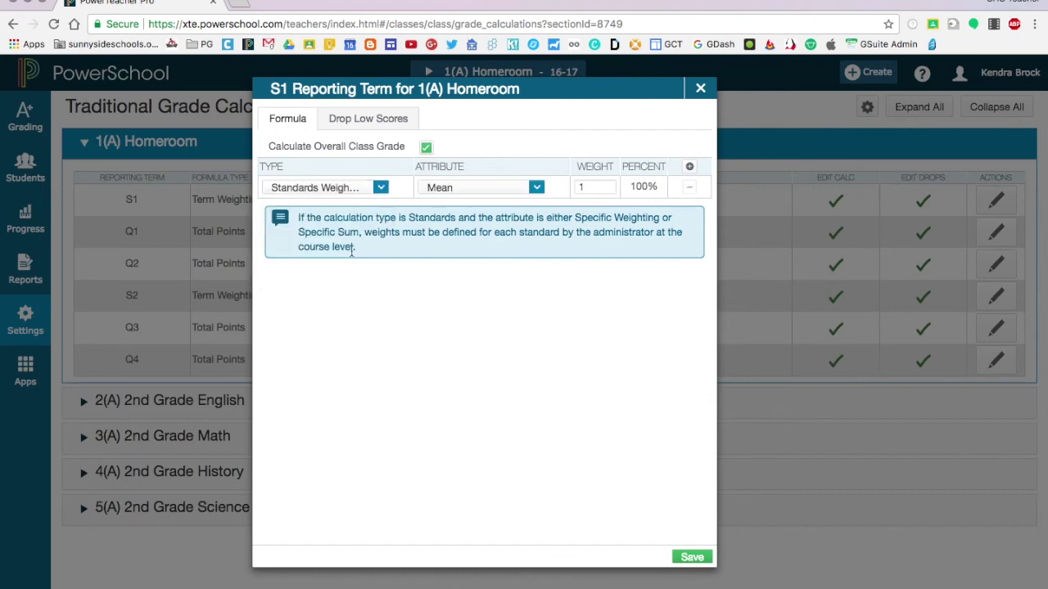
pyautogui.click(462, 190)
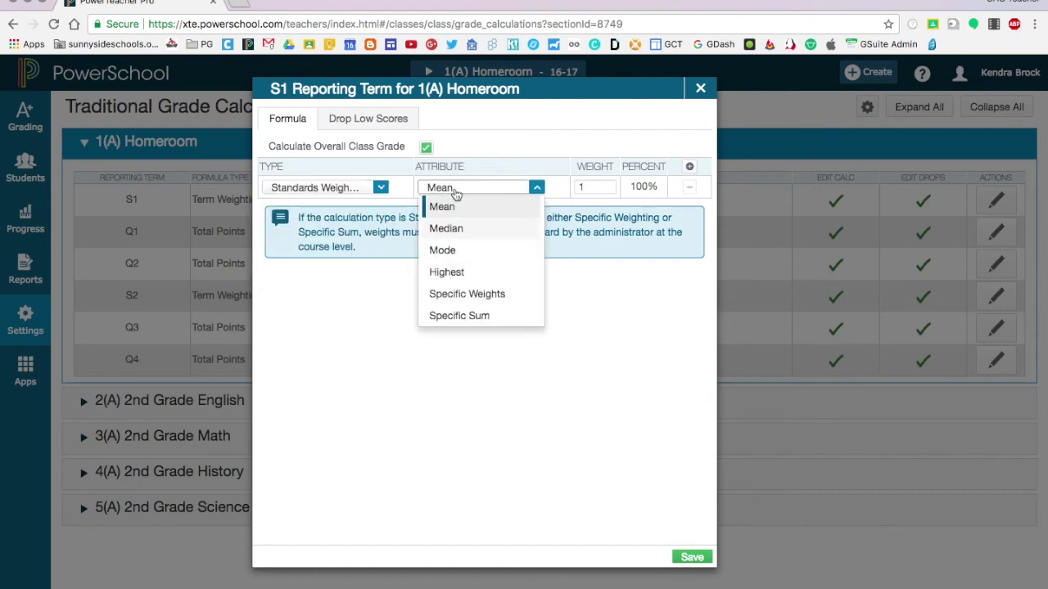
pyautogui.click(461, 192)
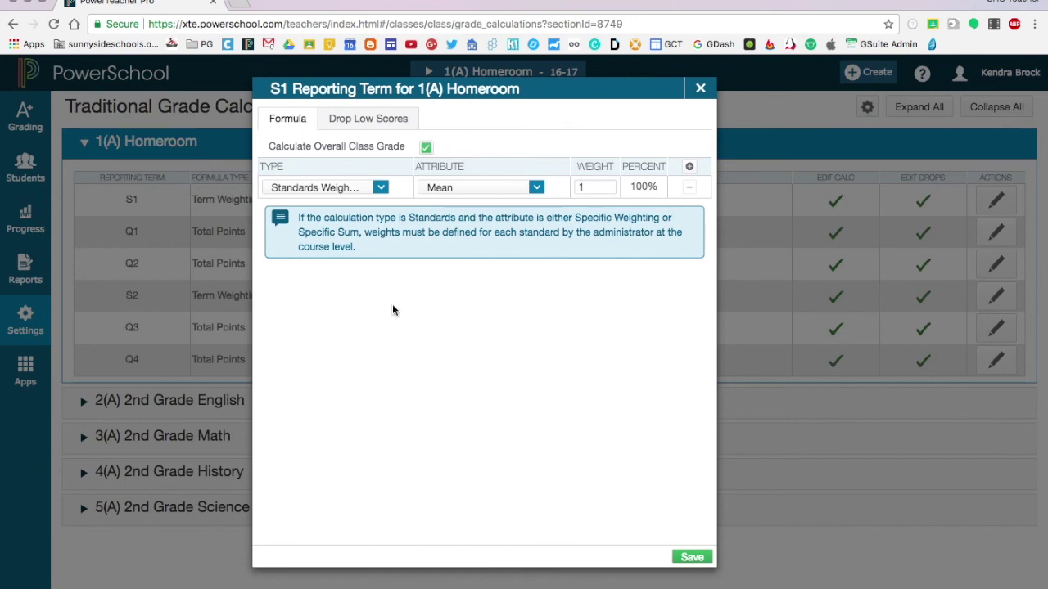
pyautogui.click(378, 190)
# Restore Classwork Category Weighting and drop the lowest 1 Classwork score by category.
pyautogui.click(330, 272)
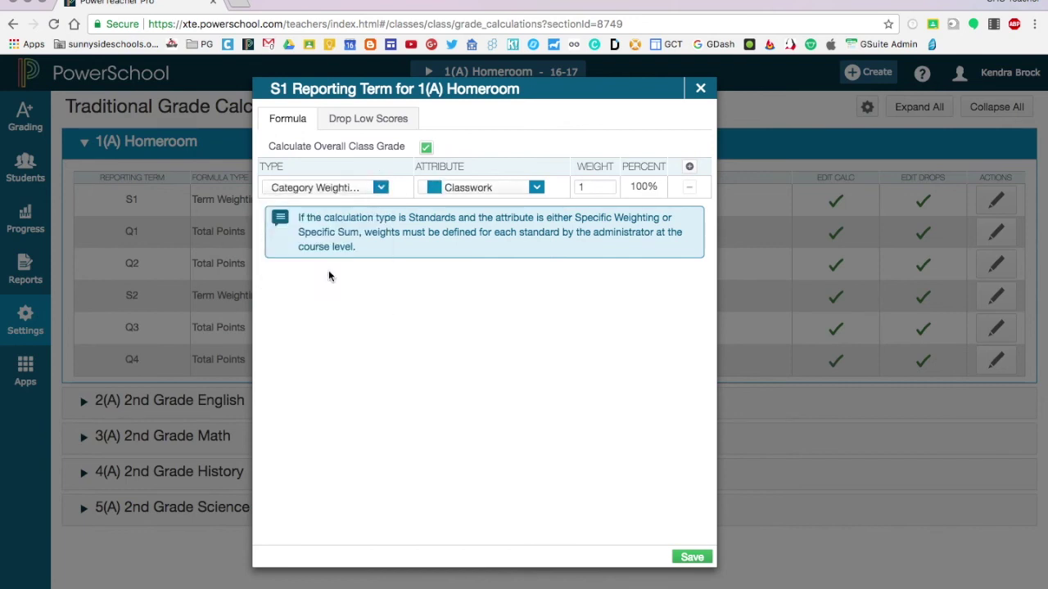
pyautogui.click(374, 120)
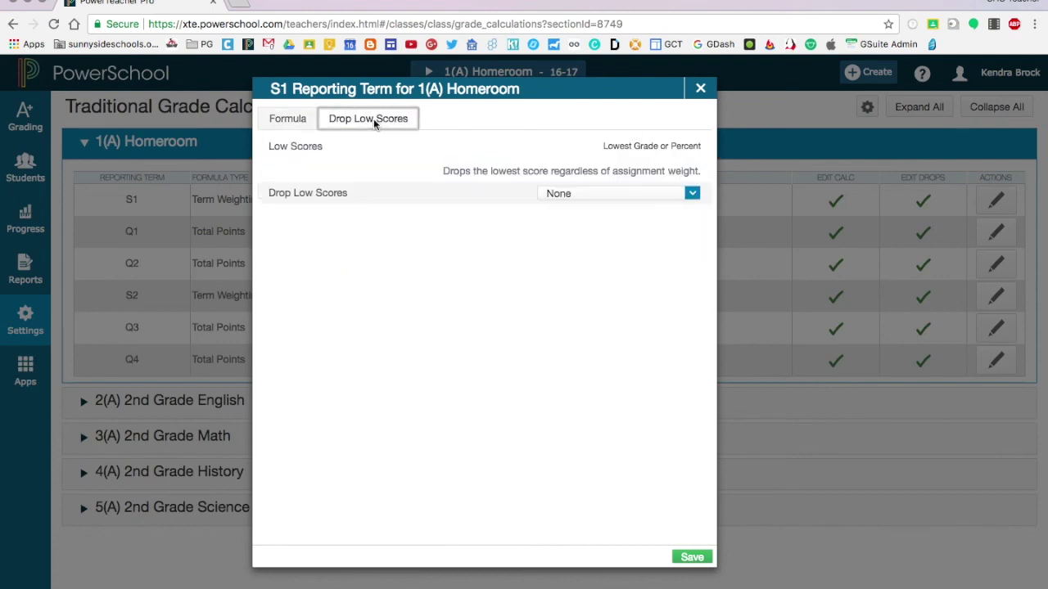
pyautogui.click(573, 194)
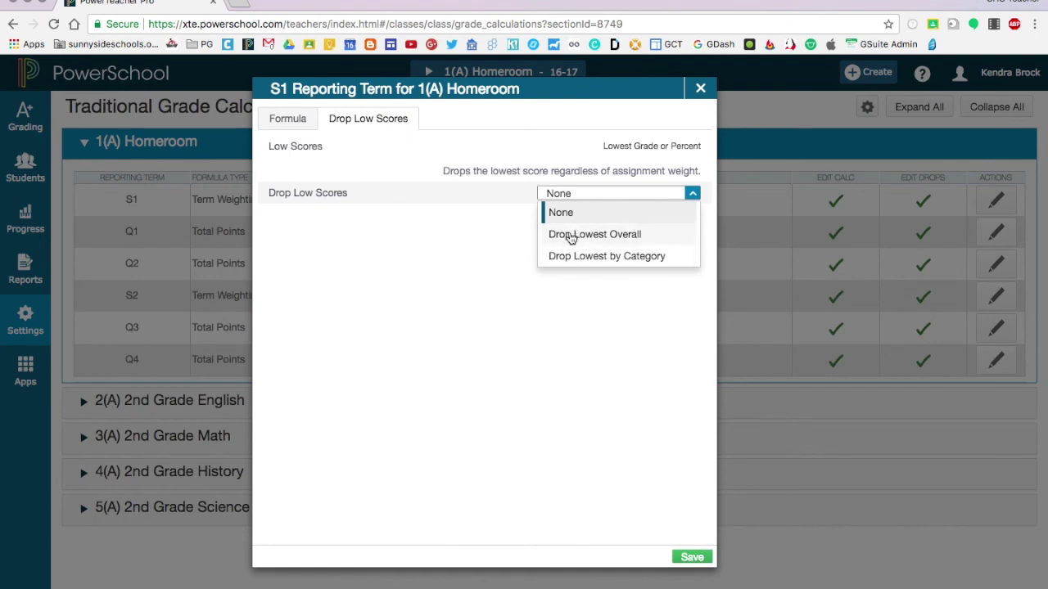
pyautogui.click(571, 235)
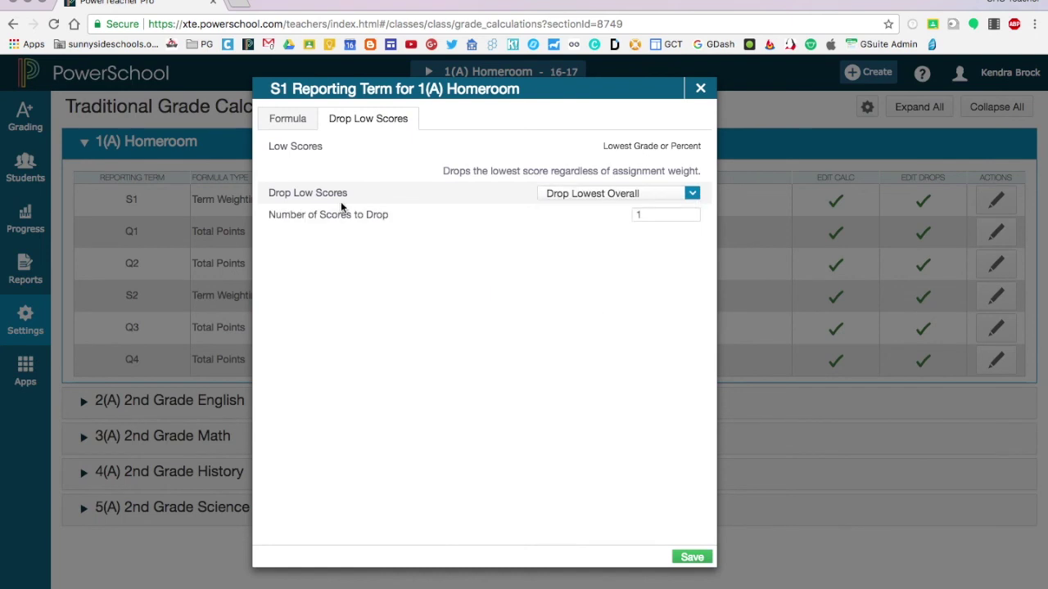
pyautogui.click(653, 217)
pyautogui.write('1')
pyautogui.click(606, 195)
pyautogui.click(595, 257)
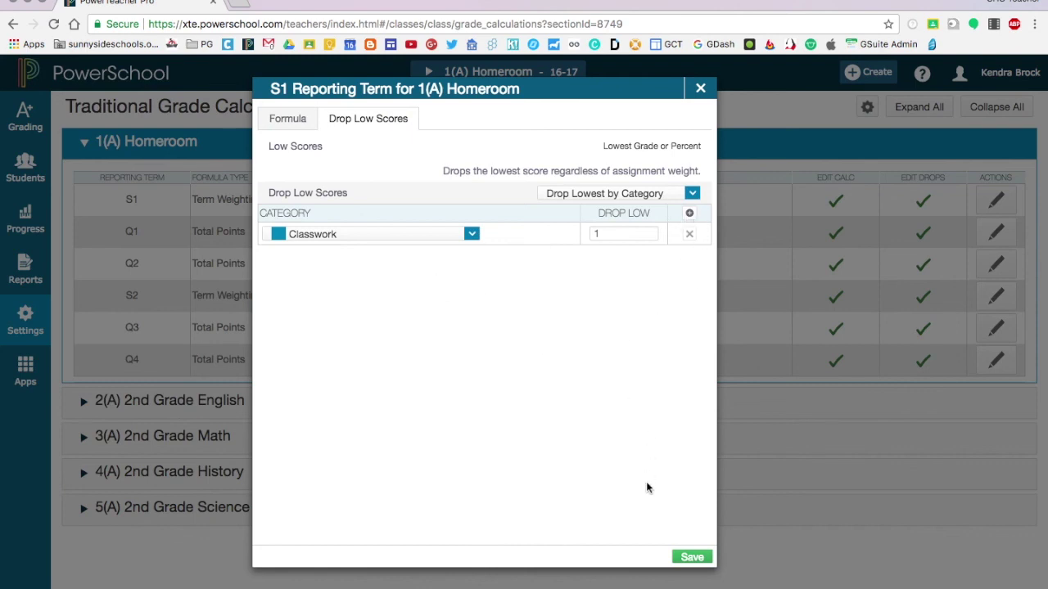
# Close the S1 formula editor discarding changes, then open and dismiss the Settings list.
pyautogui.click(700, 87)
pyautogui.click(501, 194)
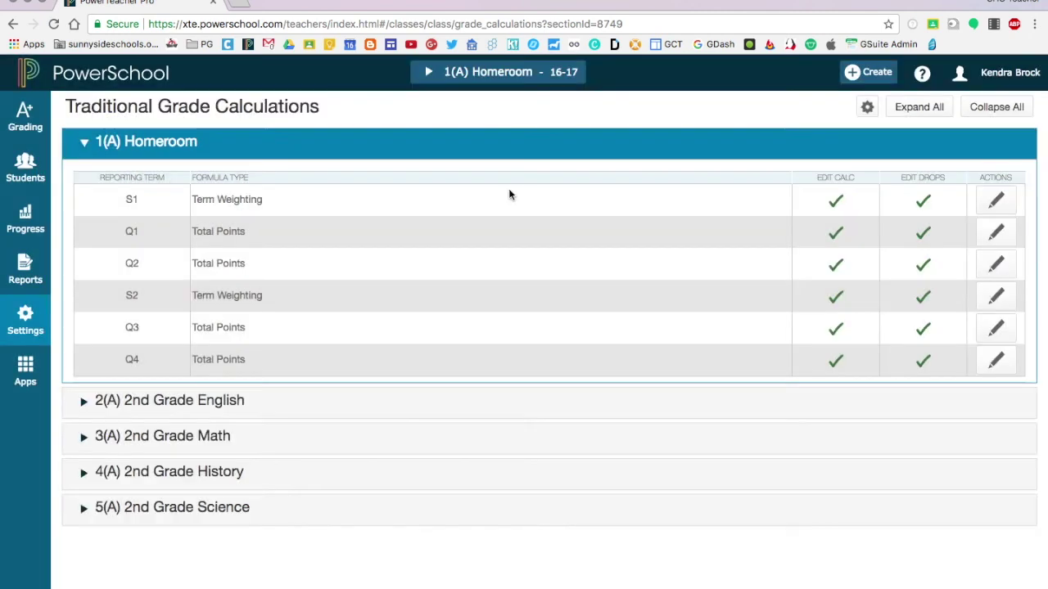
pyautogui.click(25, 321)
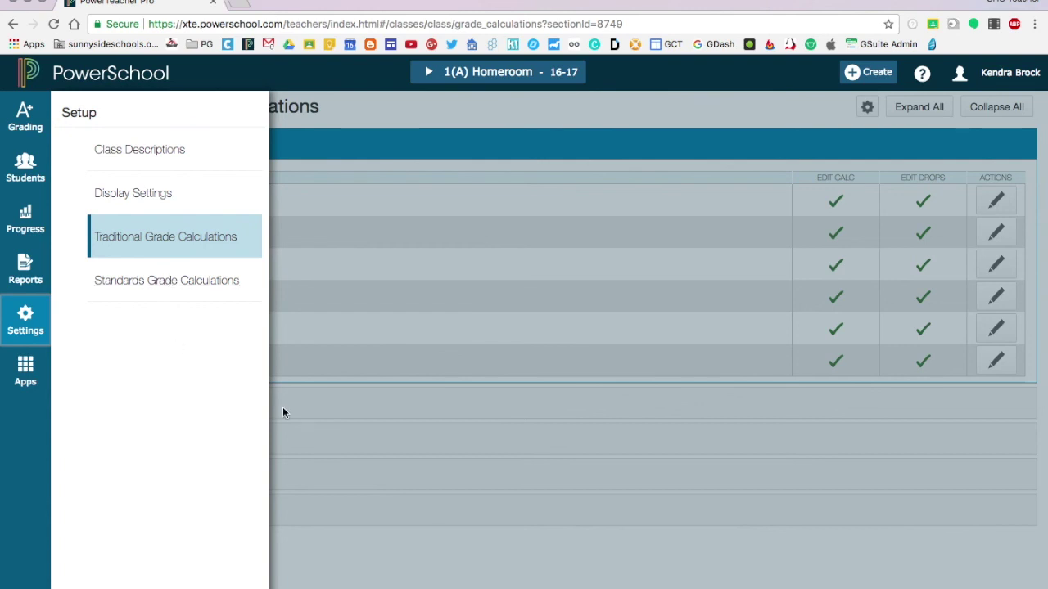
pyautogui.click(332, 431)
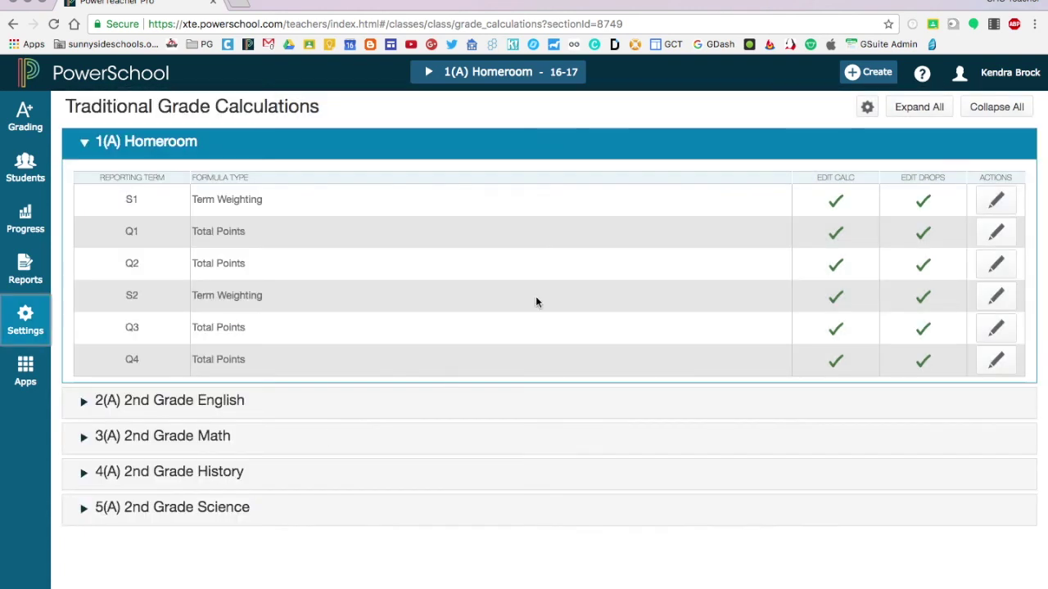